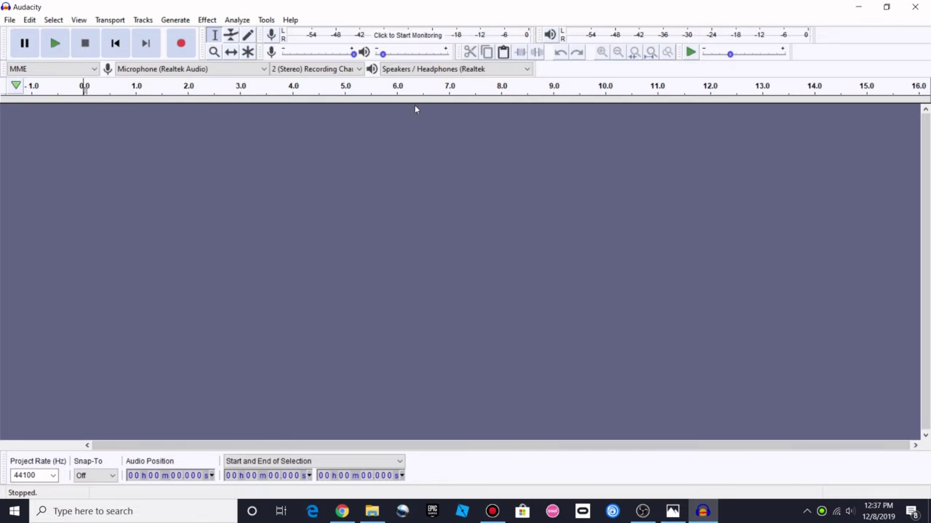
# Drag the trimmed RobloxPlayerBeta MP4 from File Explorer onto the Audacity window to import it.
pyautogui.click(371, 513)
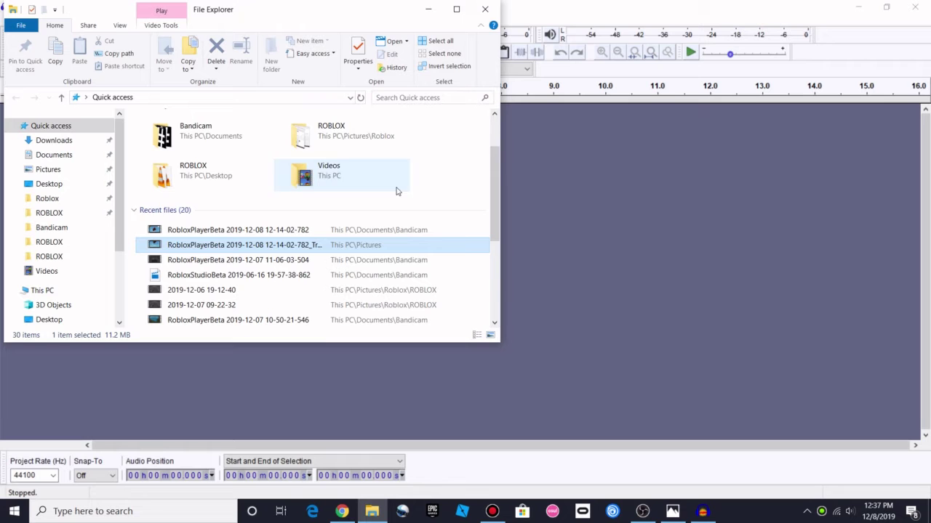
pyautogui.moveTo(360, 9)
pyautogui.mouseDown()
pyautogui.moveTo(517, 56)
pyautogui.moveTo(658, 129)
pyautogui.mouseUp()
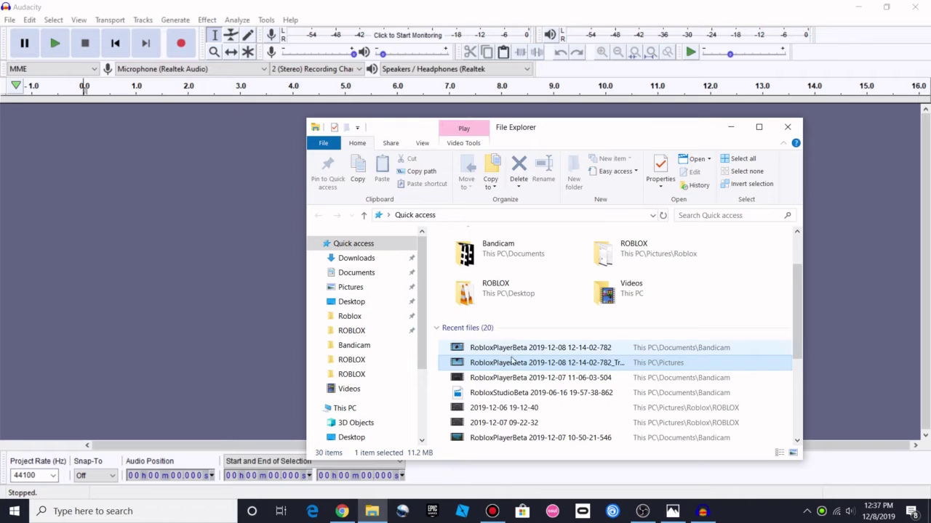
pyautogui.moveTo(525, 367); pyautogui.dragTo(105, 256)
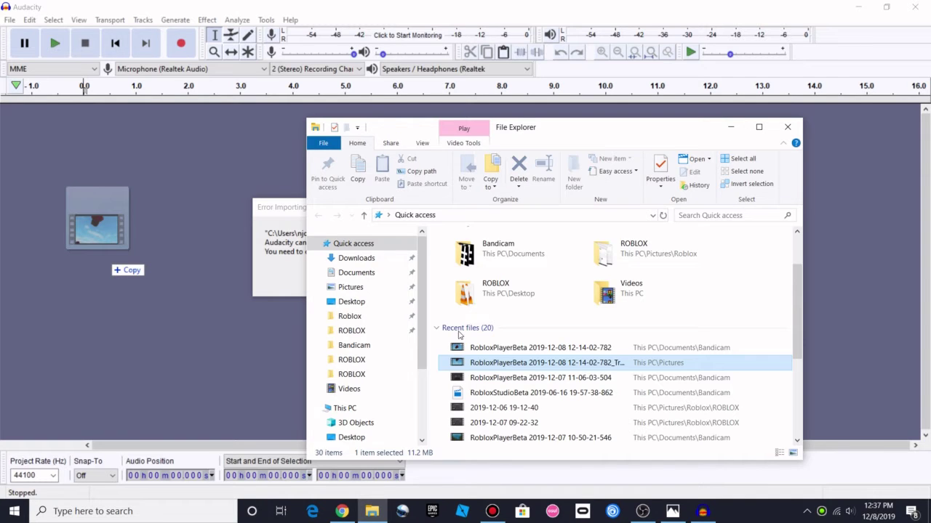
# Bring Audacity forward and dismiss the Error Importing dialog for the MP4.
pyautogui.click(241, 194)
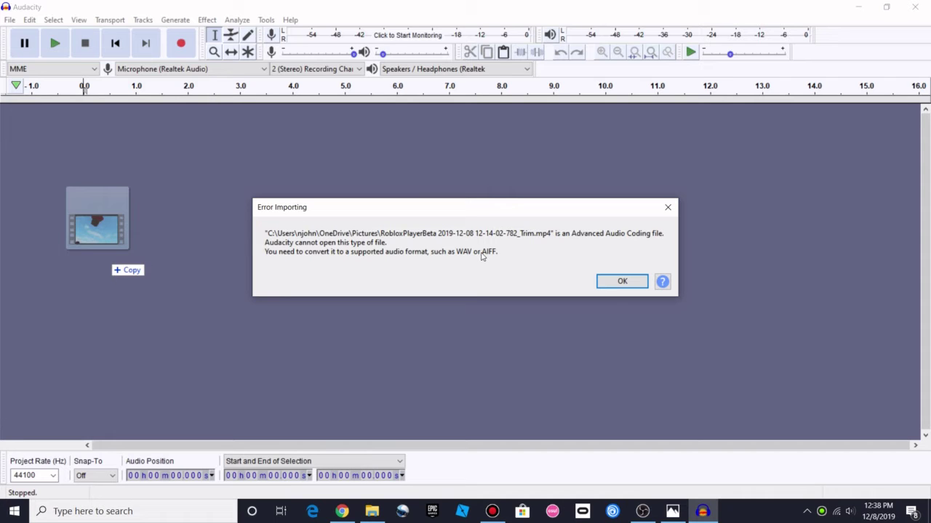
pyautogui.click(622, 282)
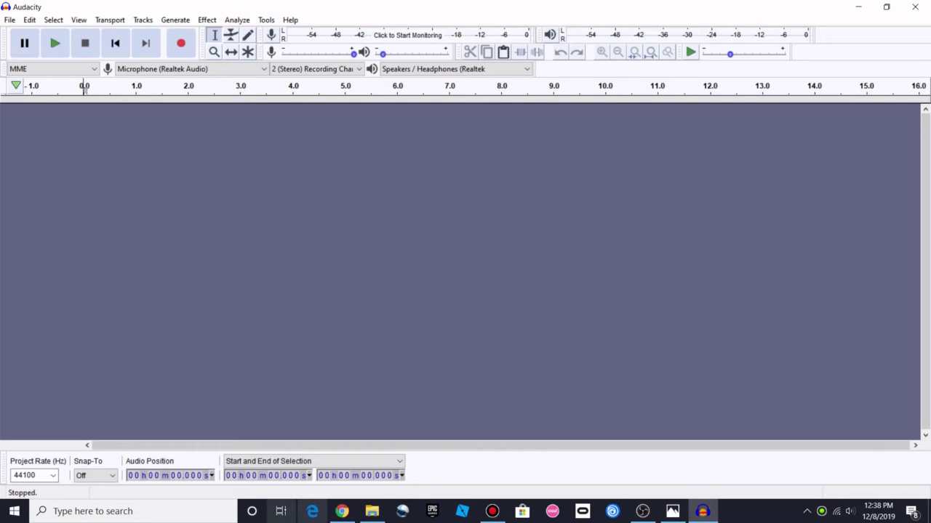
# In Chrome, open a new tab and close the Ragdoll Engine and Horrific housing Roblox tabs.
pyautogui.click(338, 512)
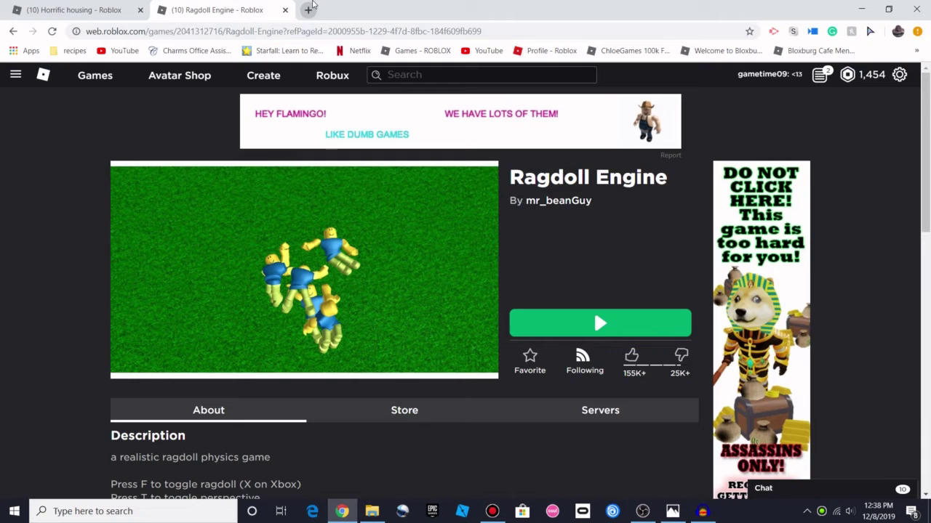
pyautogui.click(308, 10)
pyautogui.click(285, 11)
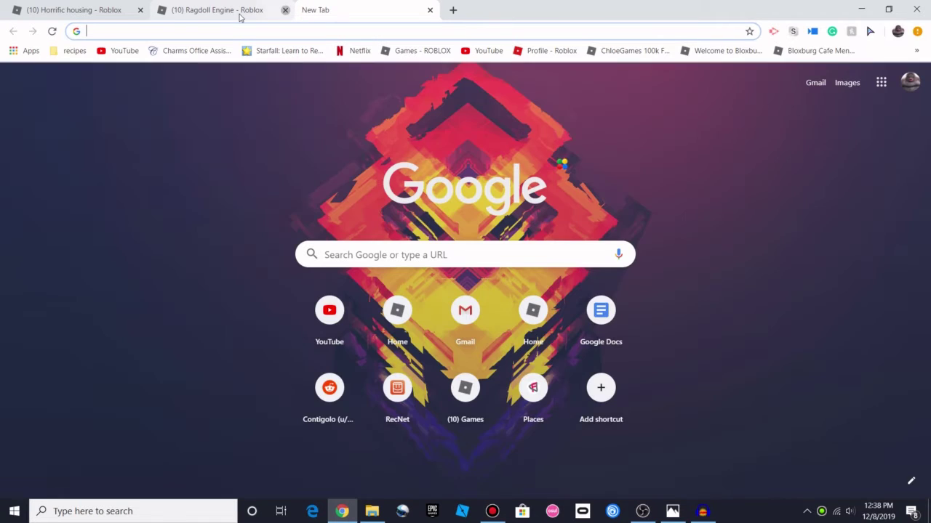
pyautogui.click(141, 10)
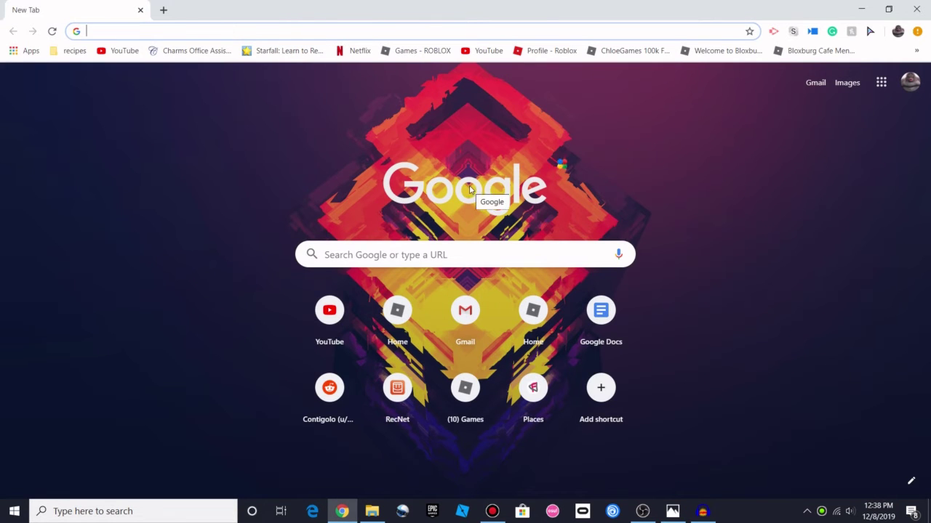
# Search Google for 'covert mp4 to wav' and scroll through the results.
pyautogui.write('covert')
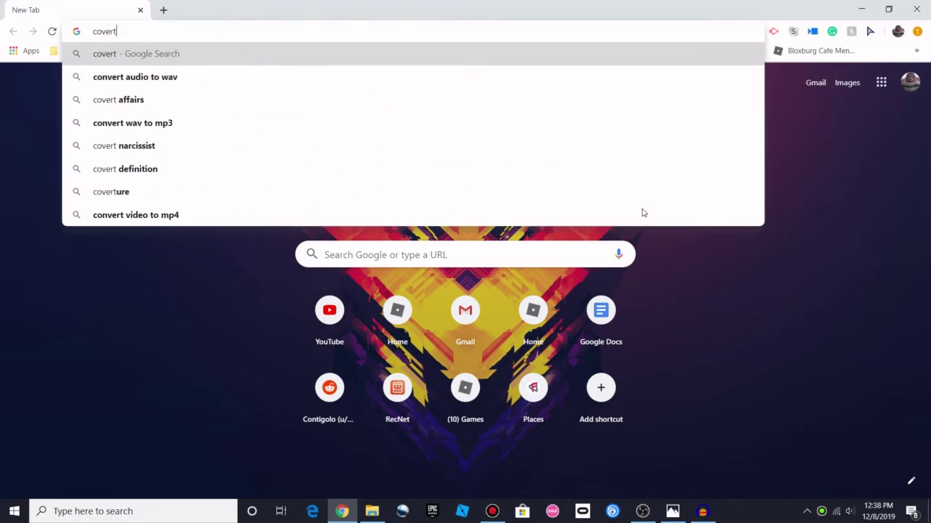
pyautogui.write(' mp4 to wav')
pyautogui.press('Return')
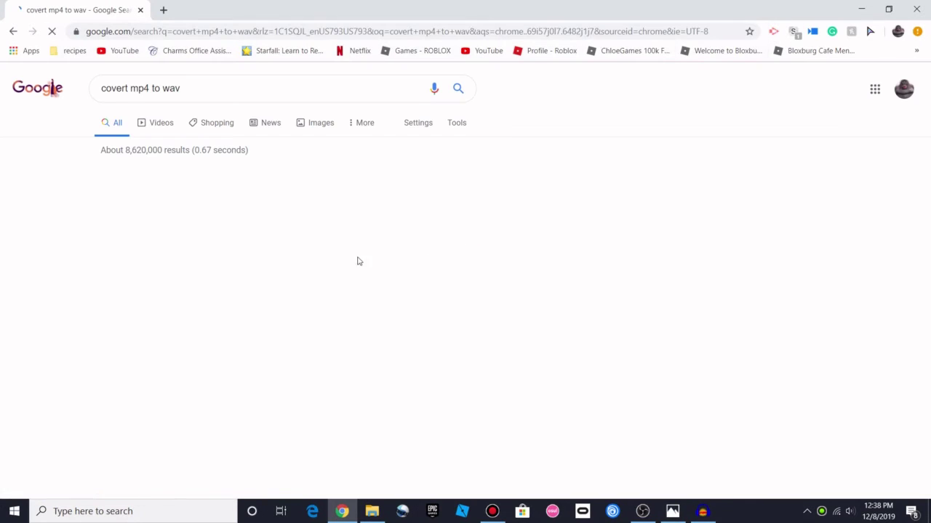
pyautogui.scroll(-1, 280, 371)
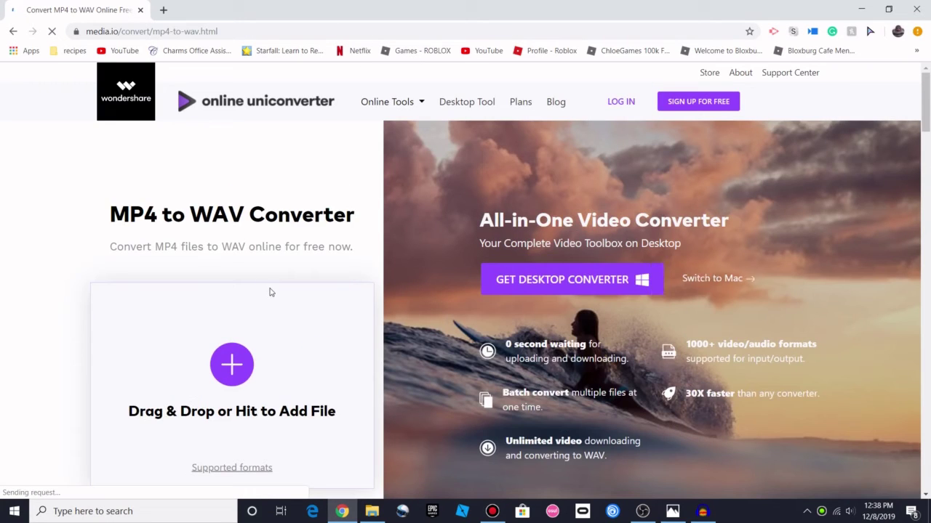
# Block media.io notifications, choose the RobloxPlayerBeta video to upload, and close the 100MB size-limit popup.
pyautogui.scroll(-3, 276, 288)
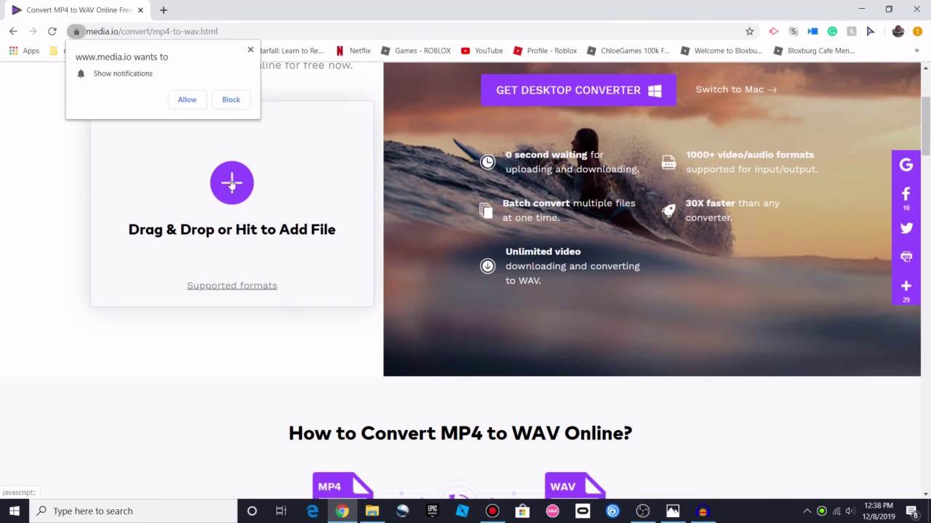
pyautogui.click(250, 49)
pyautogui.click(232, 183)
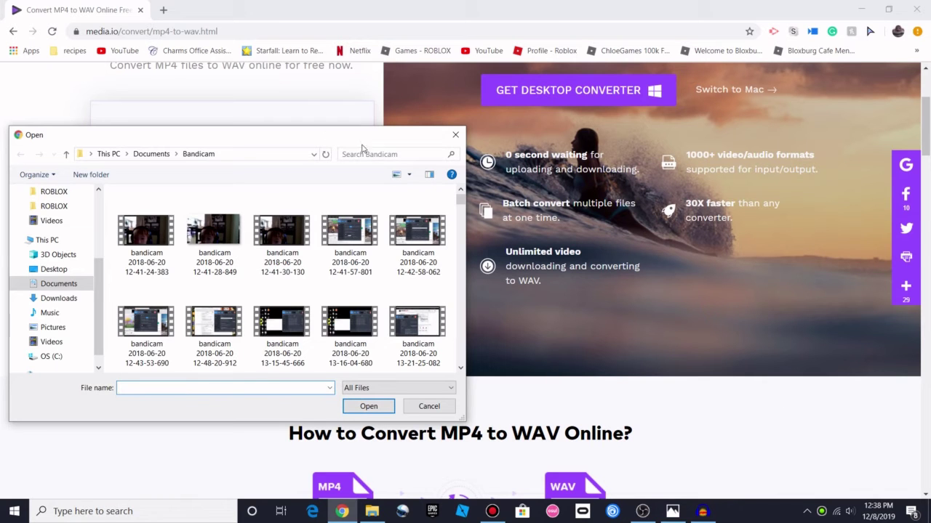
pyautogui.scroll(-5, 370, 231)
pyautogui.moveTo(460, 208); pyautogui.dragTo(439, 365)
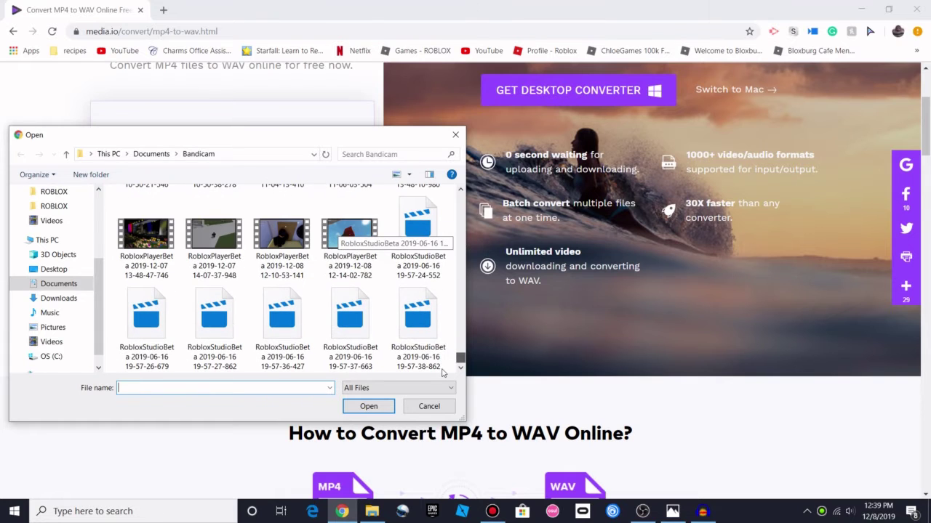
pyautogui.doubleClick(368, 263)
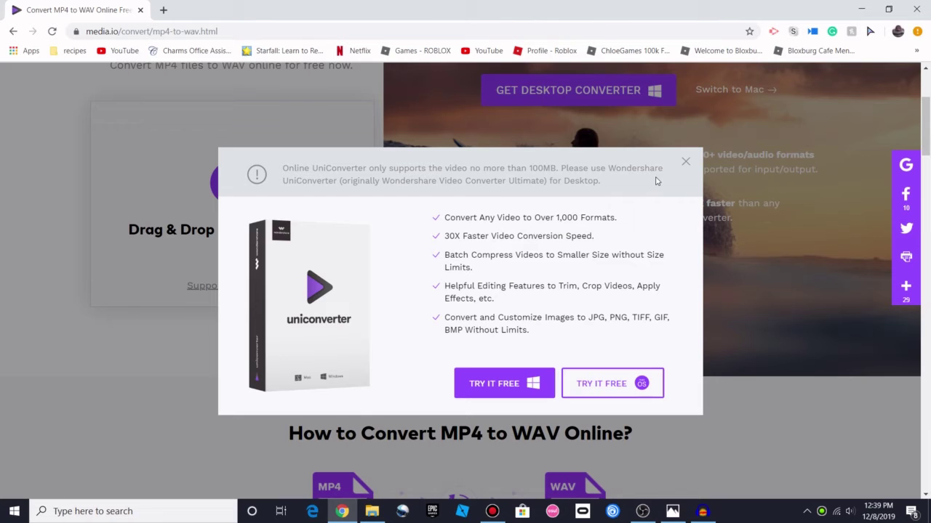
pyautogui.click(684, 161)
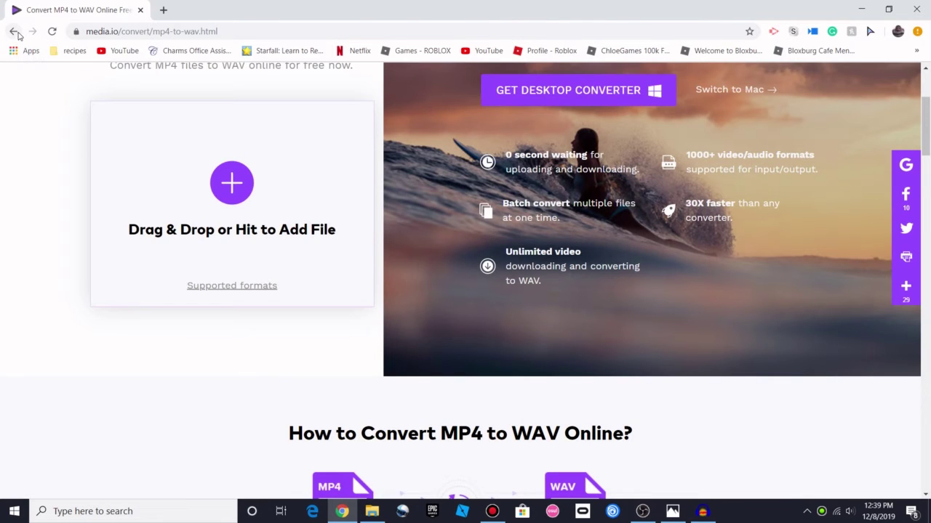
pyautogui.scroll(-3, 179, 213)
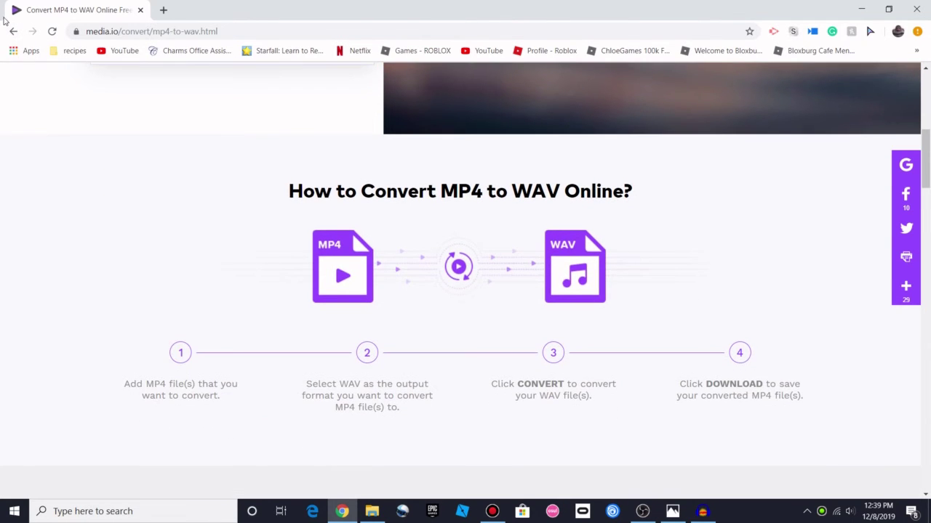
# Return to the search results and open the Online Audio Converter (123apps) site.
pyautogui.click(13, 31)
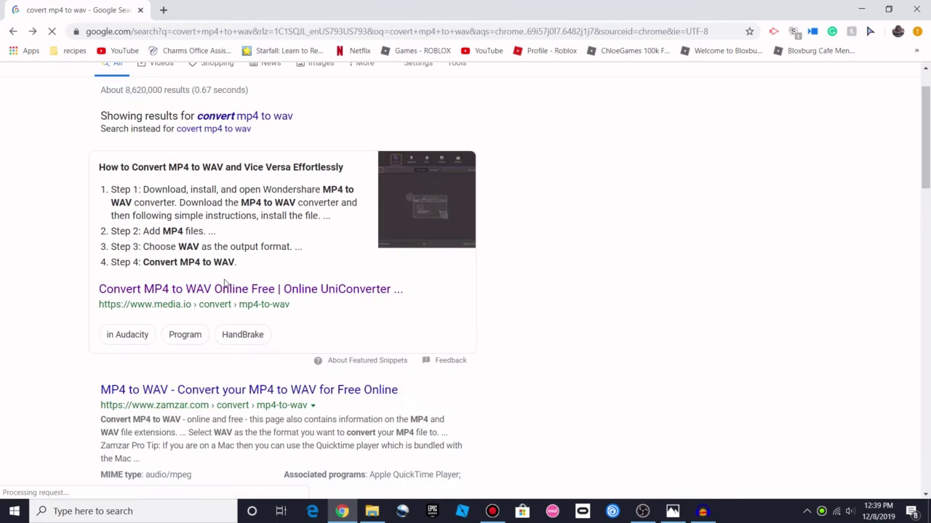
pyautogui.scroll(-3, 235, 391)
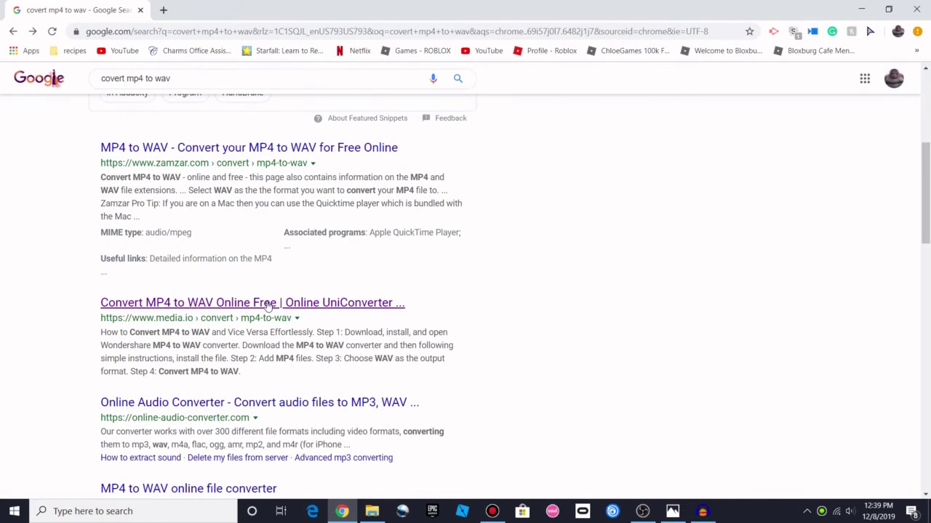
pyautogui.click(364, 410)
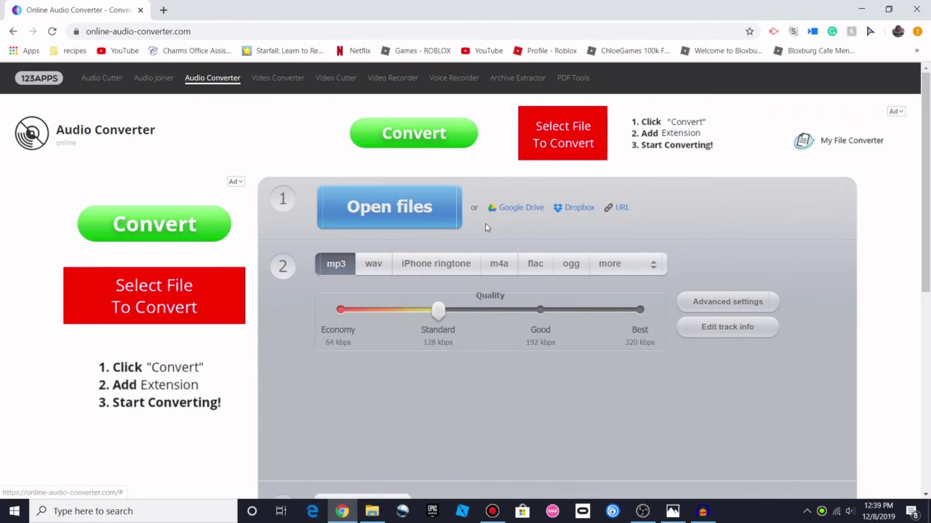
# Set the converter's output format to mp3 instead of wav.
pyautogui.scroll(-3, 495, 229)
pyautogui.scroll(3, 490, 285)
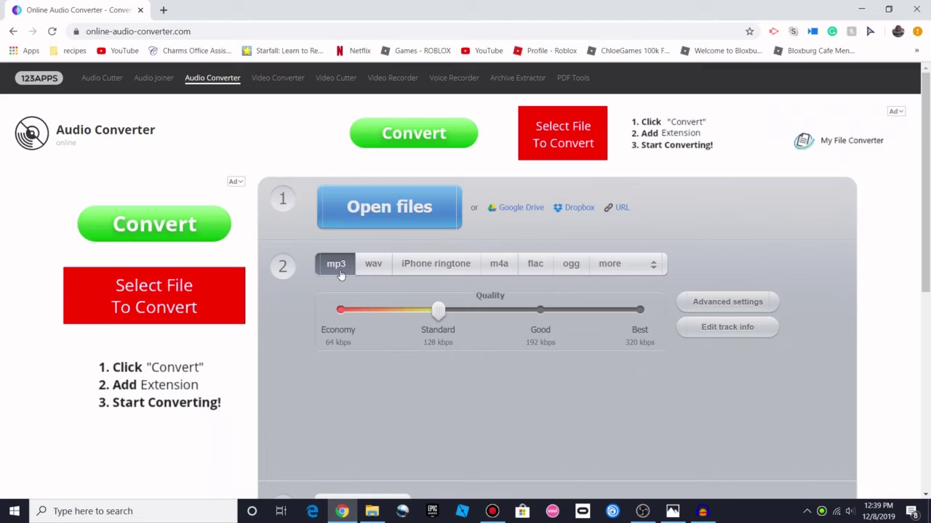
pyautogui.click(372, 270)
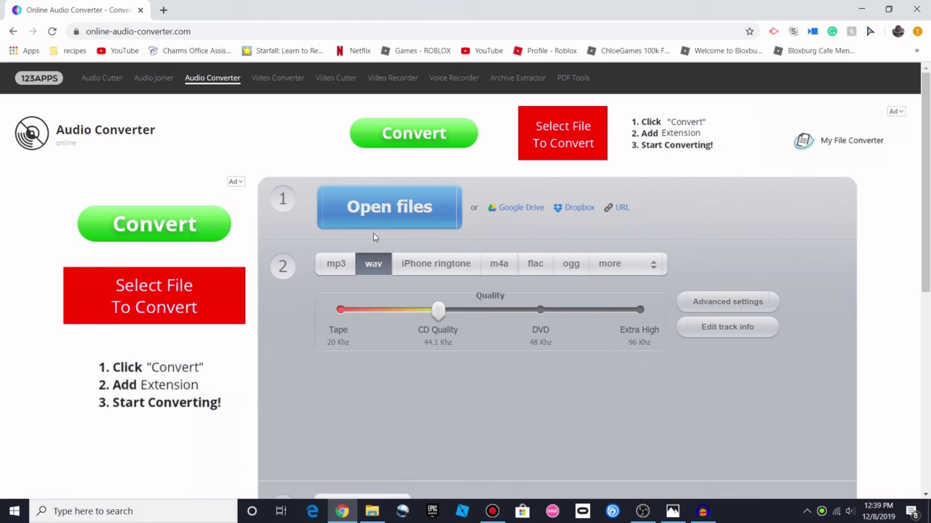
pyautogui.click(334, 266)
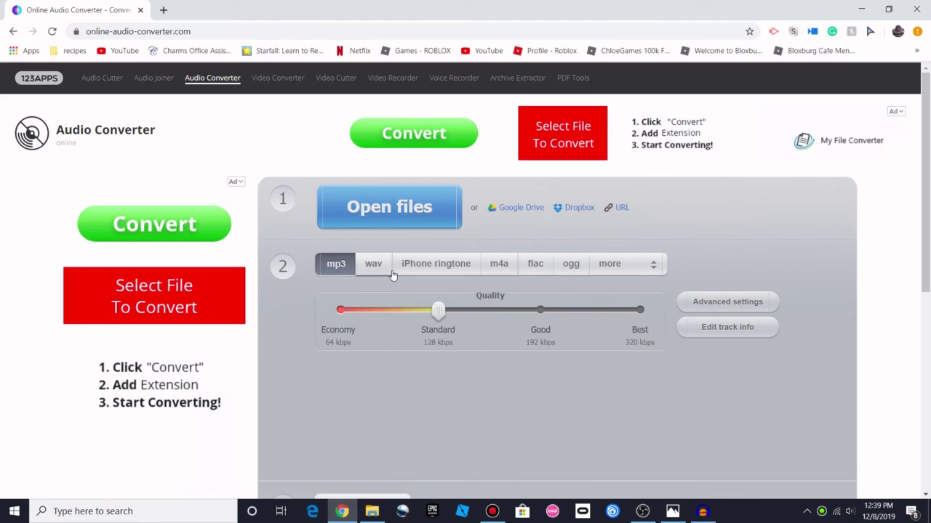
pyautogui.click(420, 206)
pyautogui.scroll(-5, 364, 248)
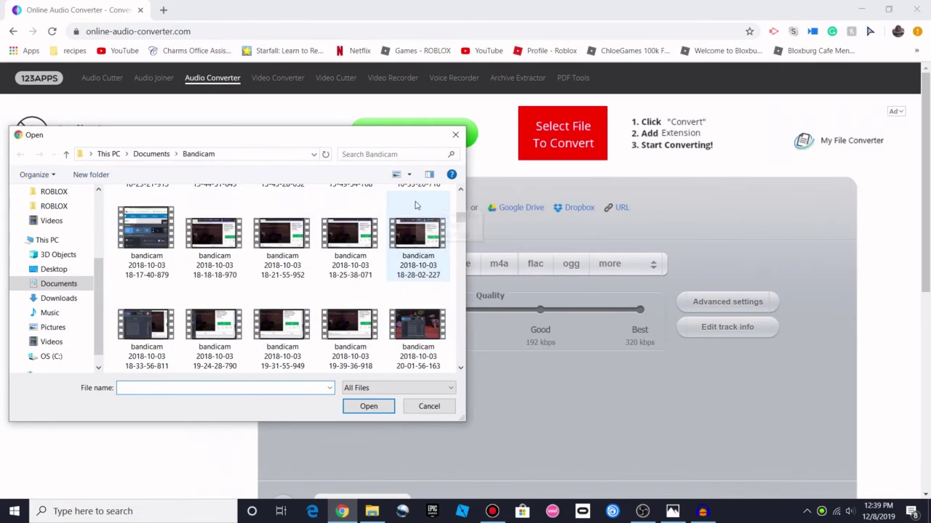
pyautogui.scroll(-5, 436, 211)
pyautogui.moveTo(459, 226); pyautogui.dragTo(461, 358)
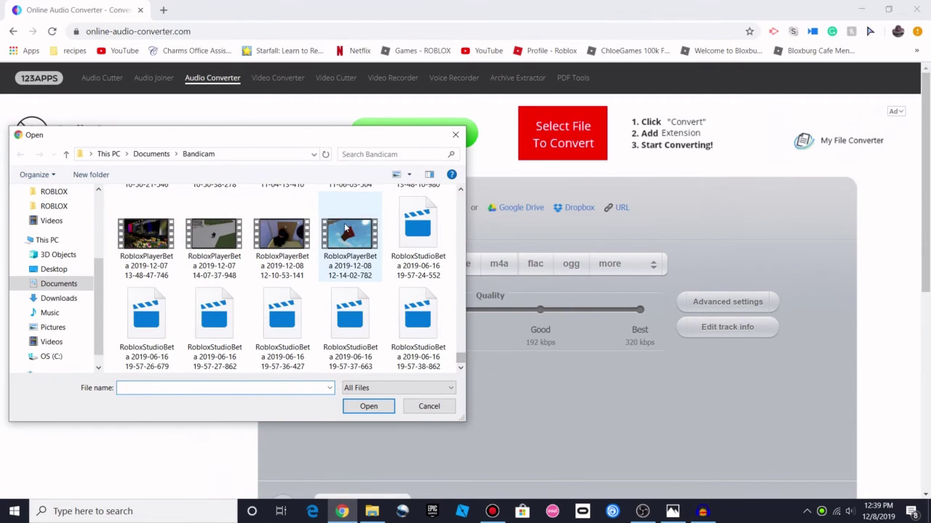
pyautogui.doubleClick(349, 234)
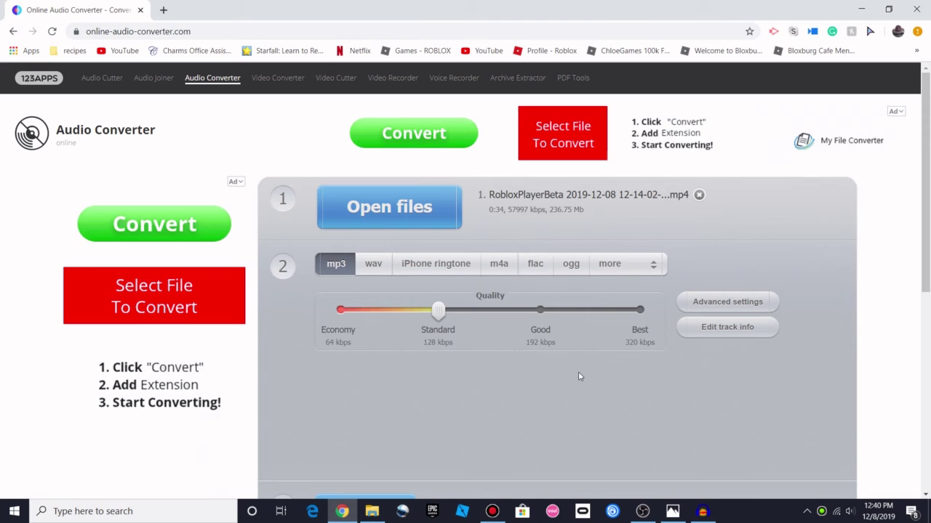
# Convert the uploaded Roblox recording to mp3.
pyautogui.scroll(-1, 580, 376)
pyautogui.scroll(-3, 798, 397)
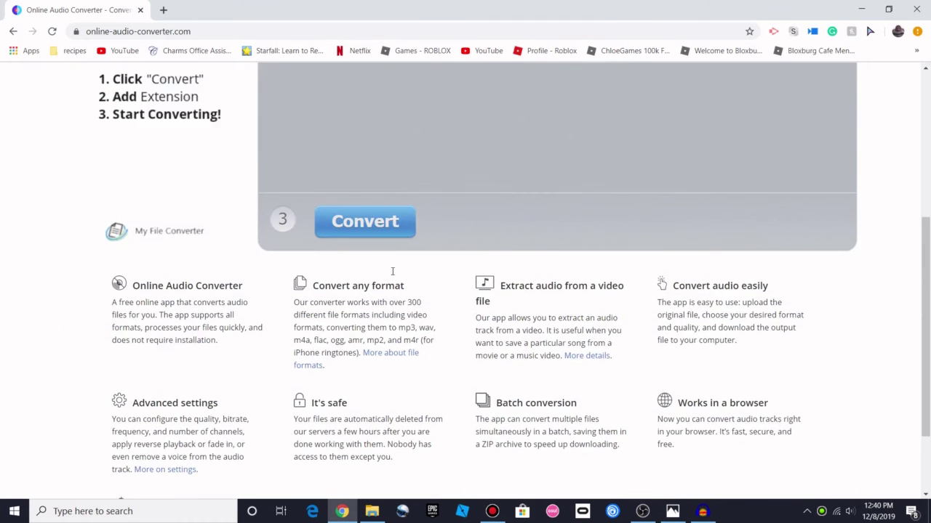
pyautogui.scroll(1, 392, 271)
pyautogui.scroll(-1, 363, 233)
pyautogui.click(364, 209)
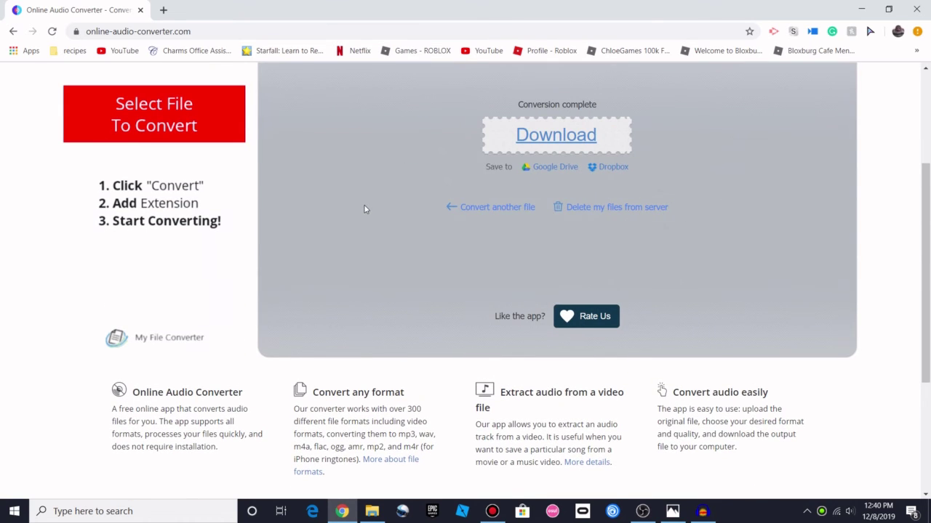
# Download the converted mp3 and close the Chrome window.
pyautogui.scroll(1, 365, 209)
pyautogui.scroll(1, 365, 210)
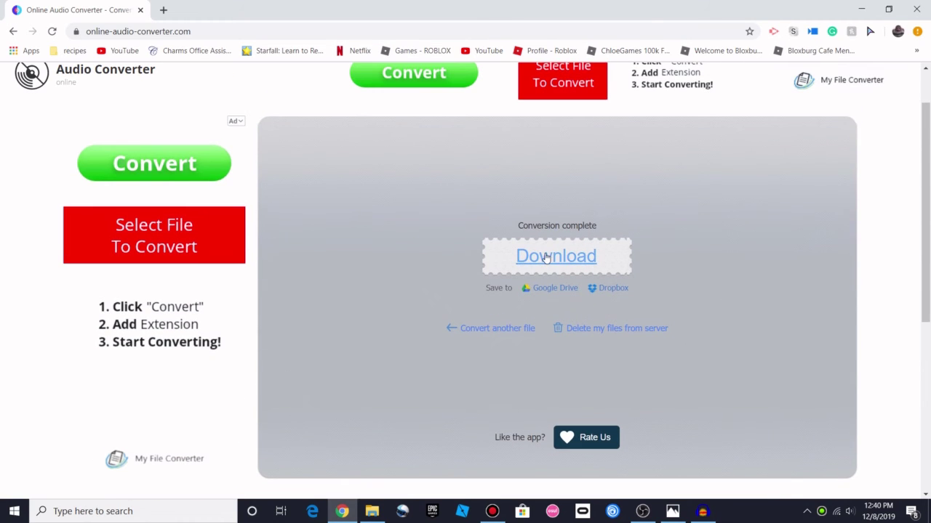
pyautogui.click(219, 372)
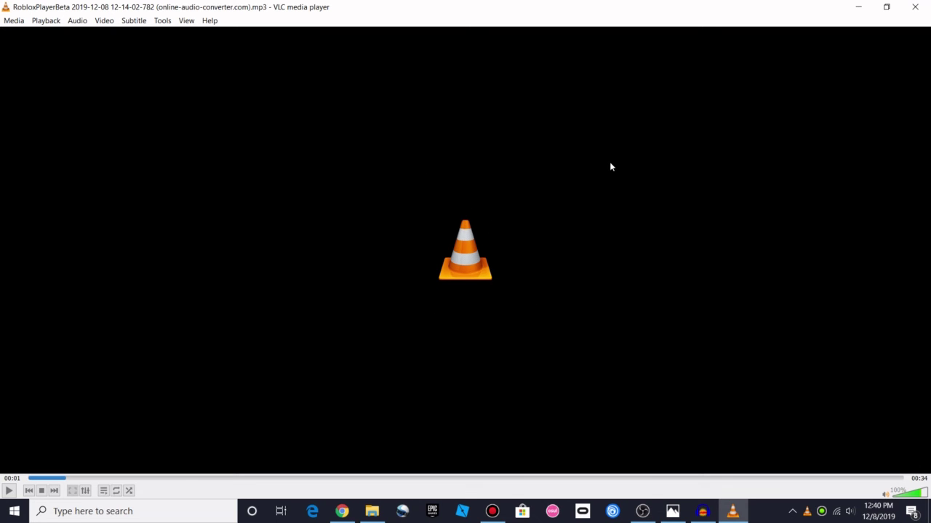
pyautogui.click(342, 511)
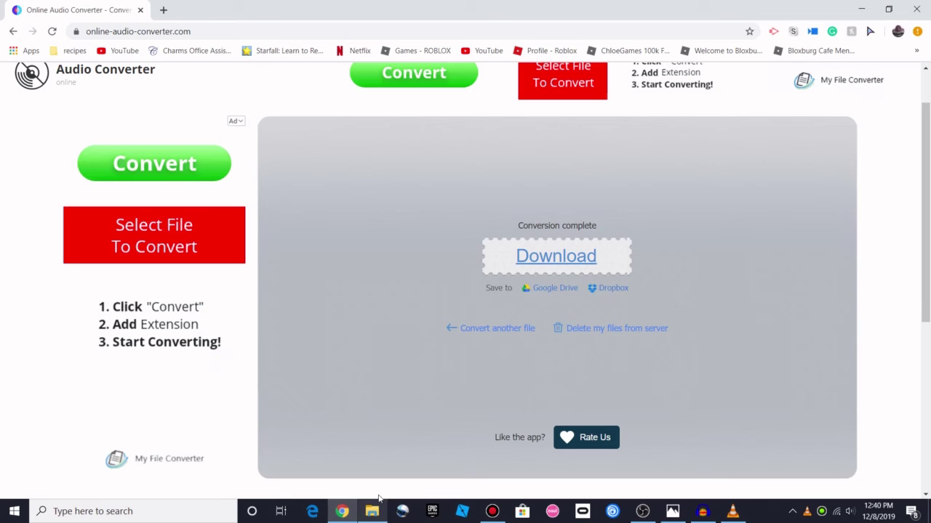
pyautogui.click(139, 10)
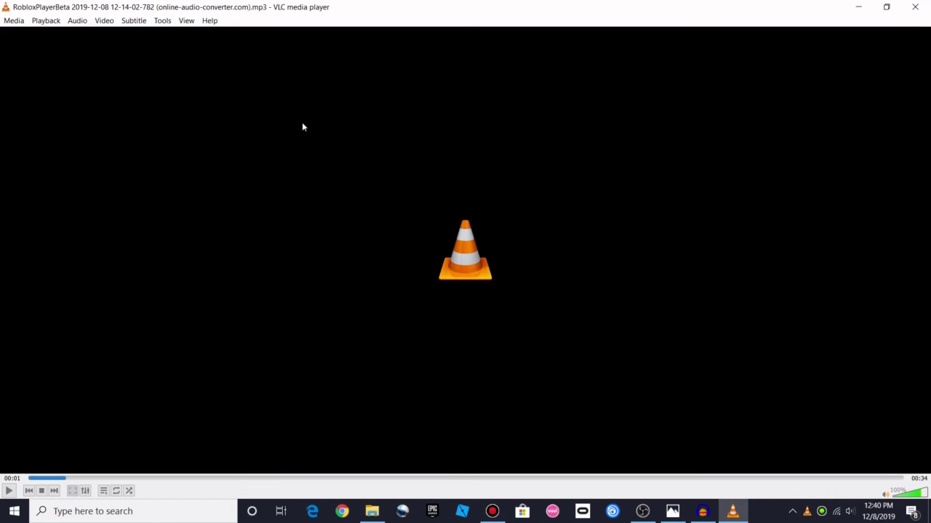
# Bring Audacity forward and open the File > Open dialog.
pyautogui.click(701, 513)
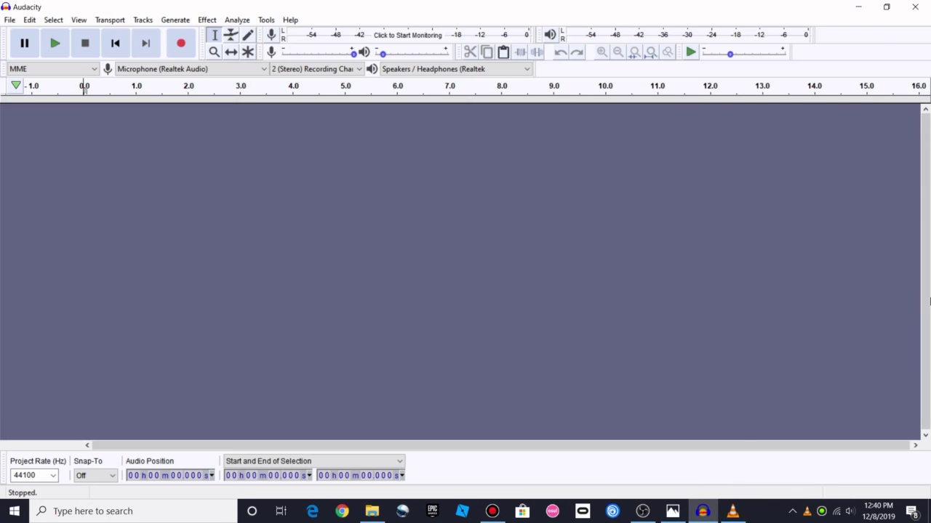
pyautogui.click(11, 20)
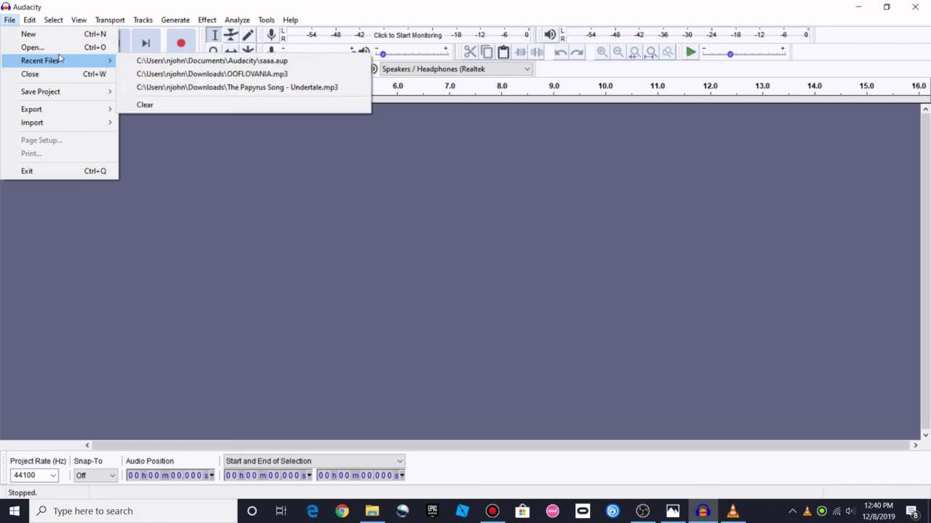
pyautogui.click(29, 45)
pyautogui.scroll(-5, 306, 206)
pyautogui.scroll(-5, 306, 206)
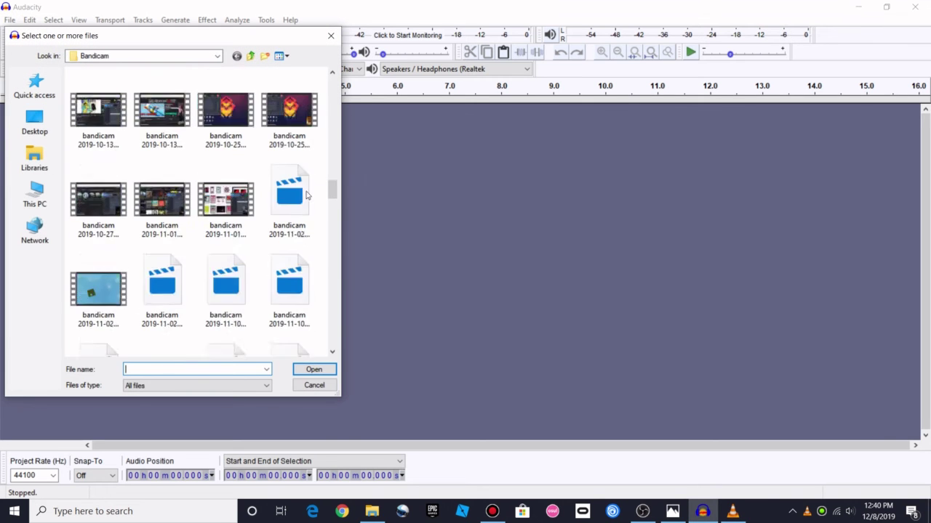
pyautogui.scroll(-3, 320, 206)
pyautogui.moveTo(333, 208); pyautogui.dragTo(334, 340)
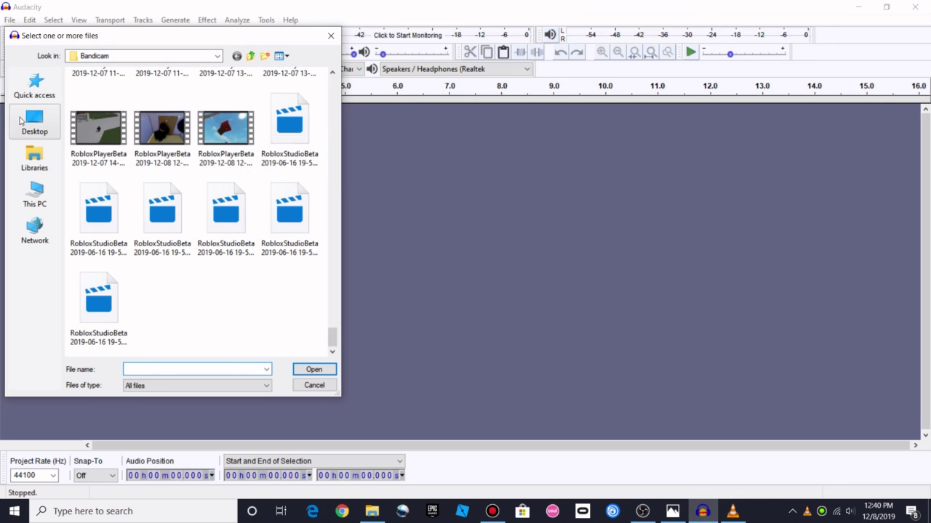
# Open the online-audio-converter mp3 from Quick access Recent files as a stereo track.
pyautogui.click(51, 93)
pyautogui.scroll(-3, 149, 189)
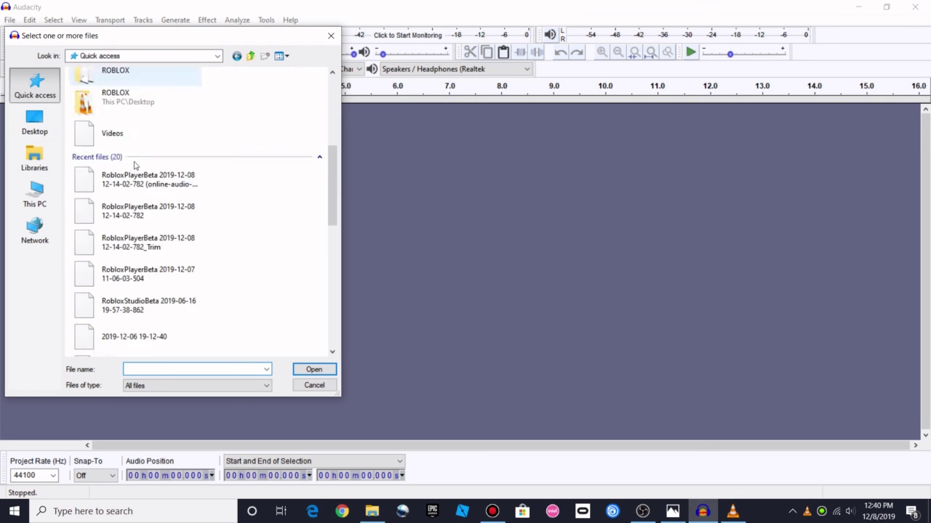
pyautogui.scroll(1, 151, 219)
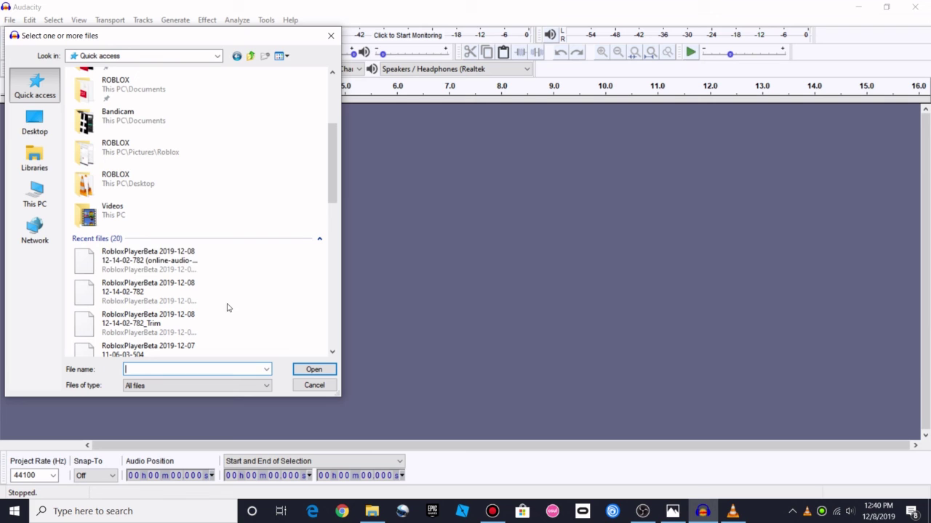
pyautogui.click(177, 267)
pyautogui.moveTo(177, 266); pyautogui.dragTo(452, 238)
pyautogui.moveTo(359, 280); pyautogui.dragTo(135, 267)
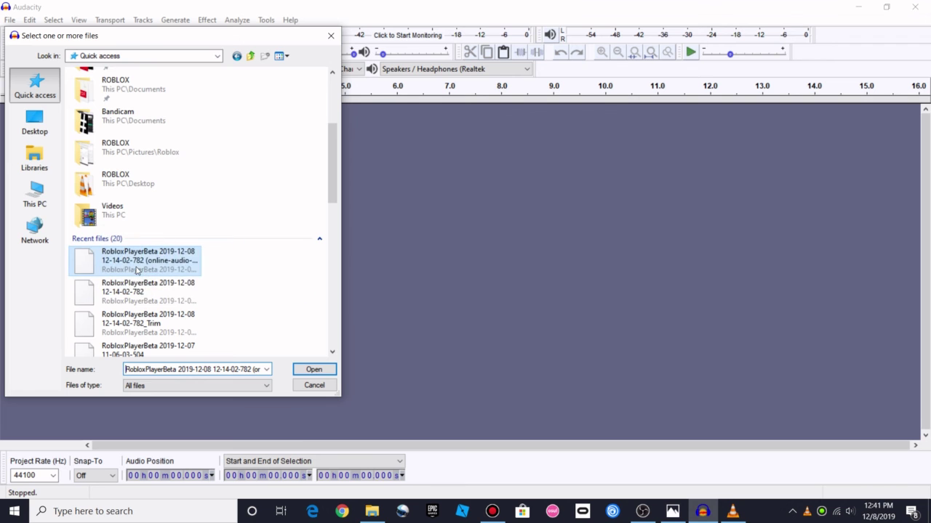
pyautogui.doubleClick(136, 268)
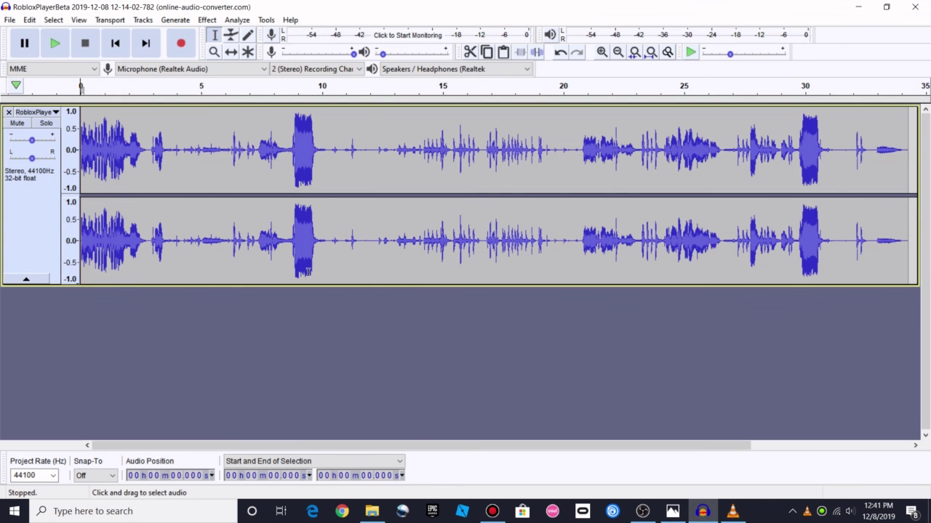
pyautogui.click(54, 44)
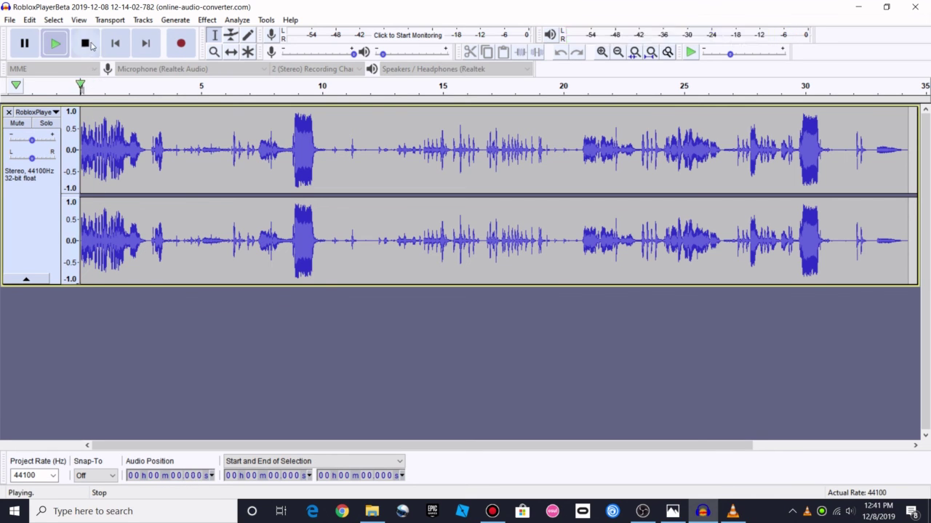
pyautogui.click(90, 45)
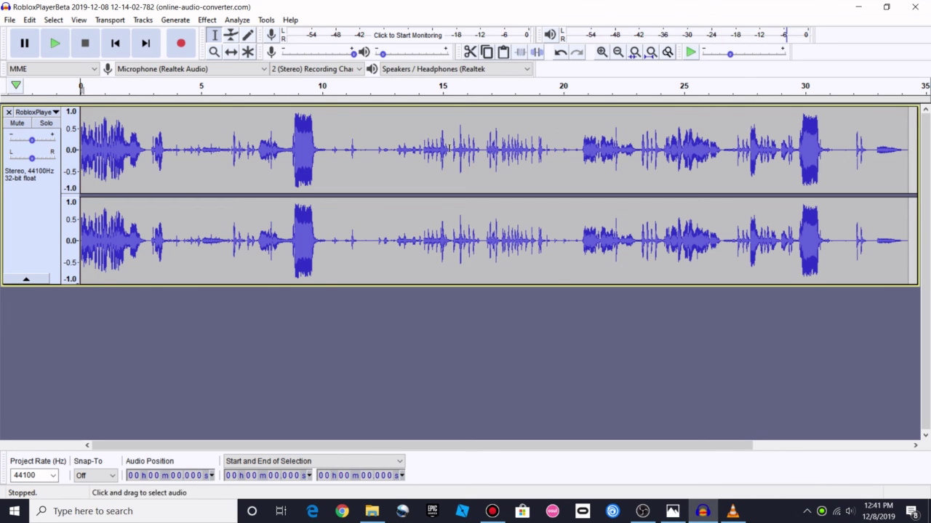